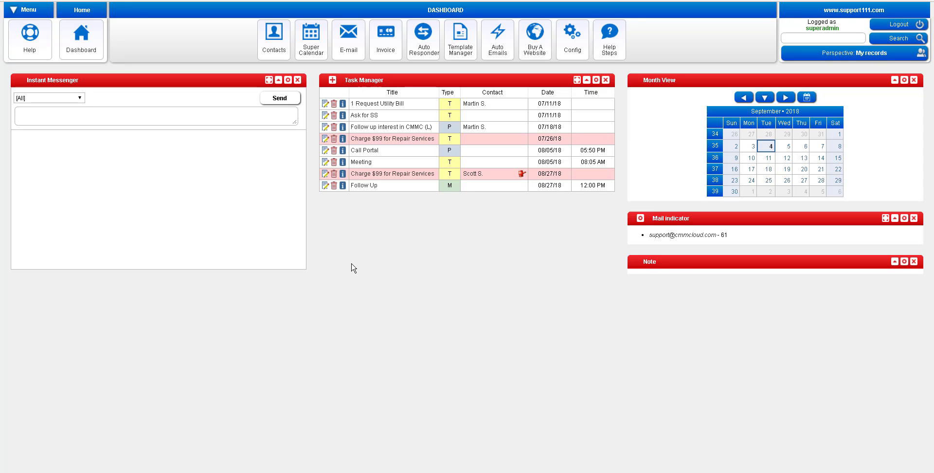
Open the dispute center for the first contact in the contacts list
click(278, 56)
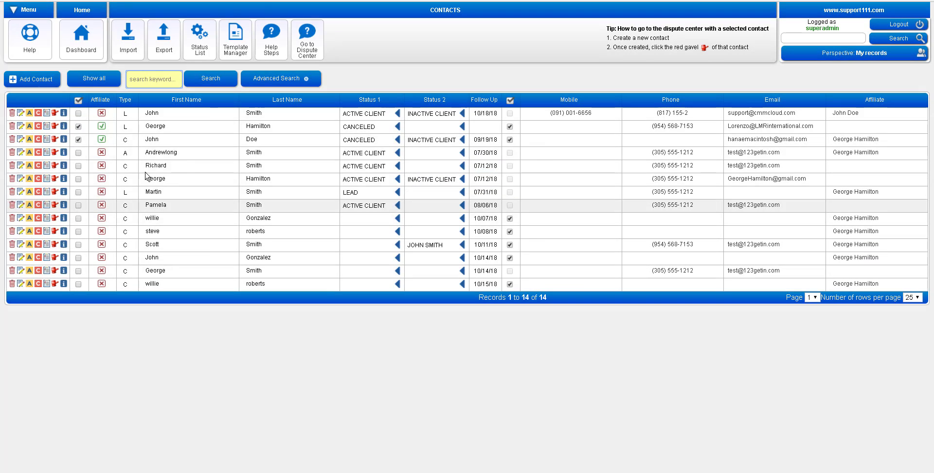
click(54, 114)
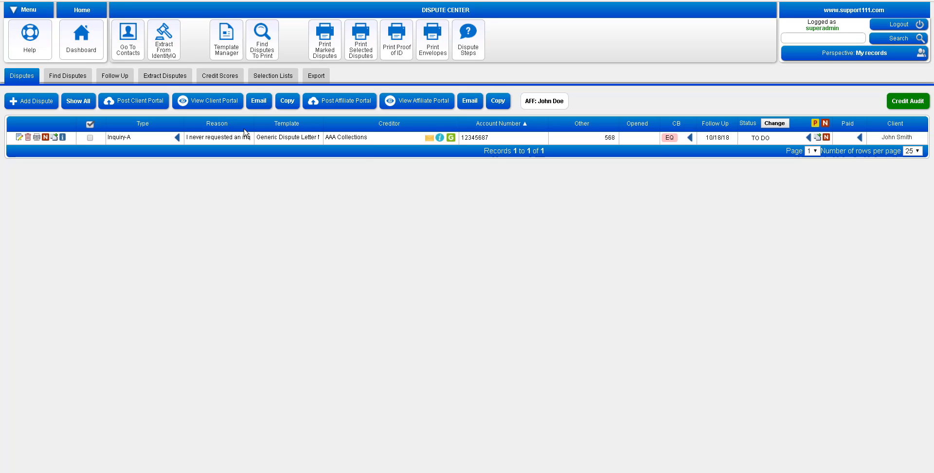
Remove the [[Inquiry-ACD]] tag from the subject of the Generic Dispute Letter Multiple template and save the template
click(233, 50)
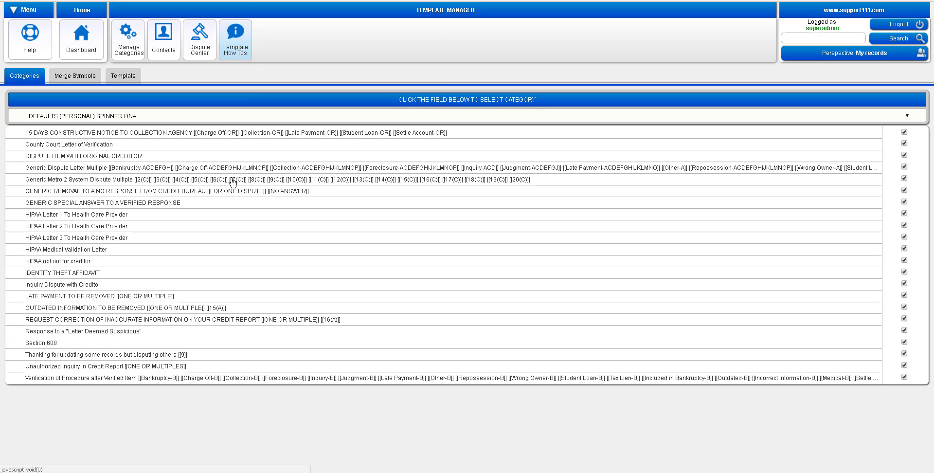
click(313, 170)
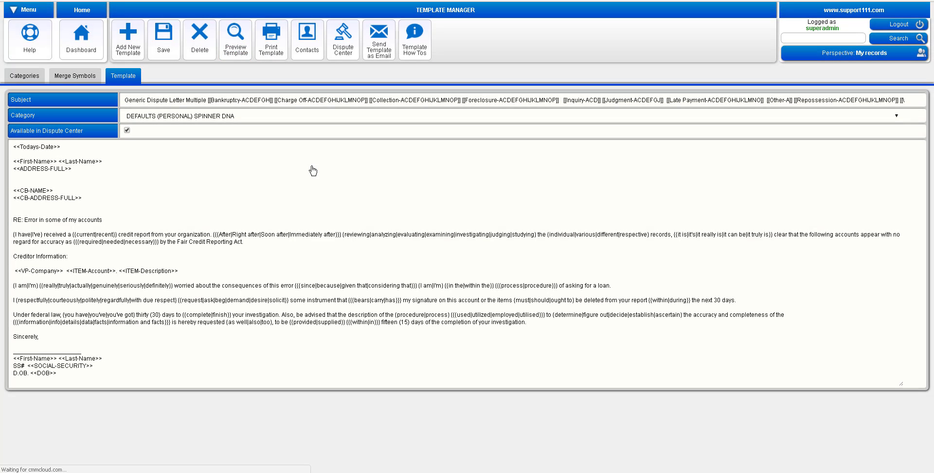
click(603, 101)
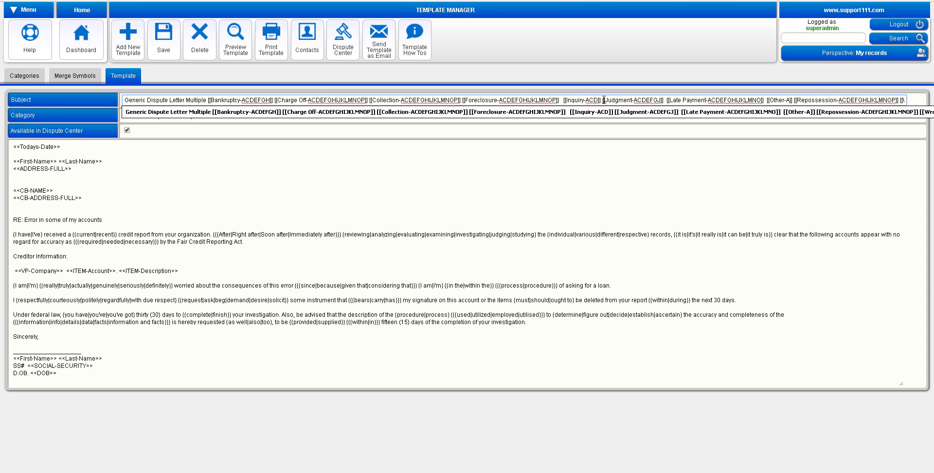
key(End)
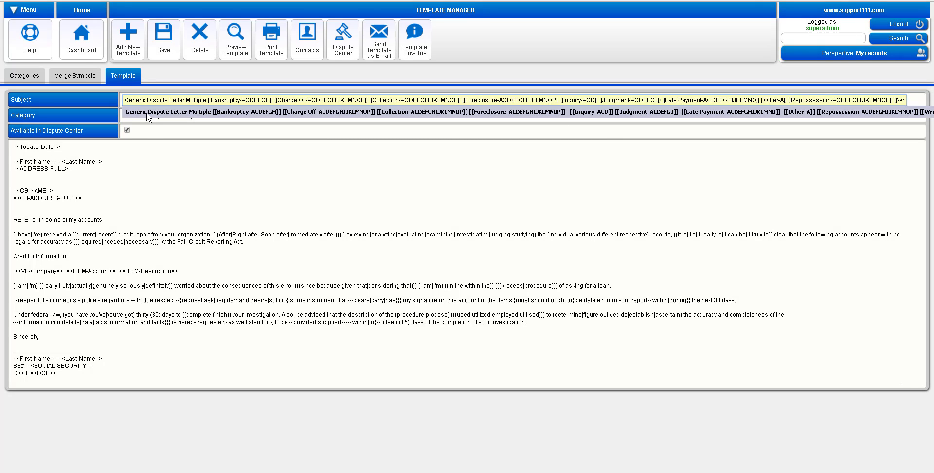
click(151, 167)
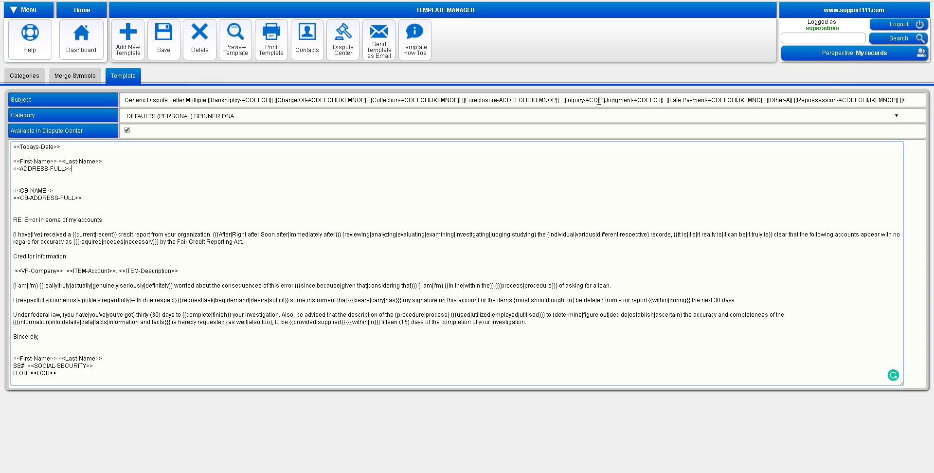
drag(601, 100, 566, 97)
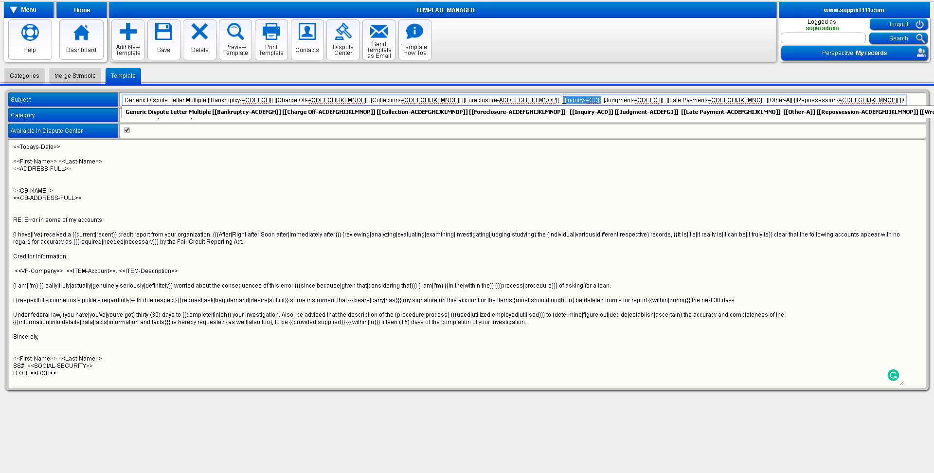
key(BackSpace)
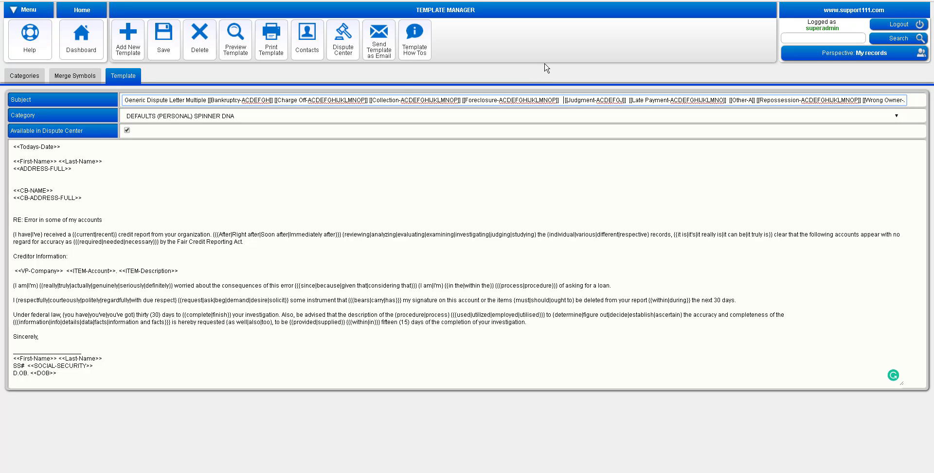
click(164, 52)
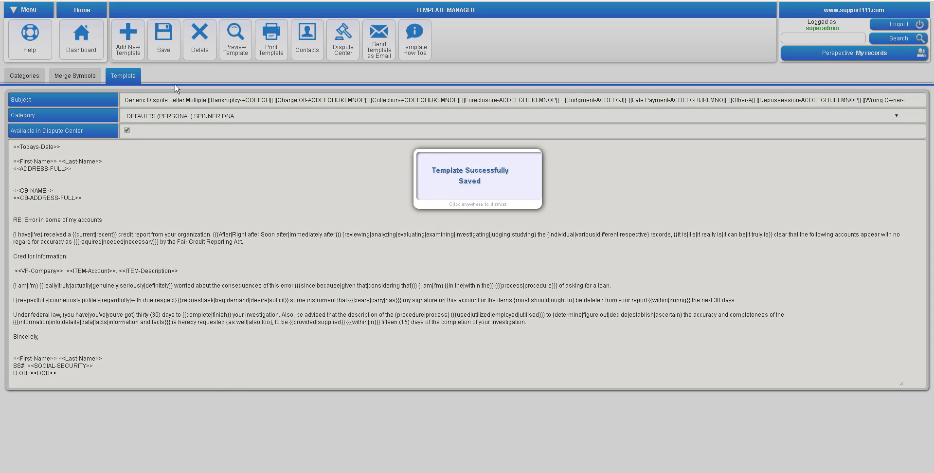
click(115, 106)
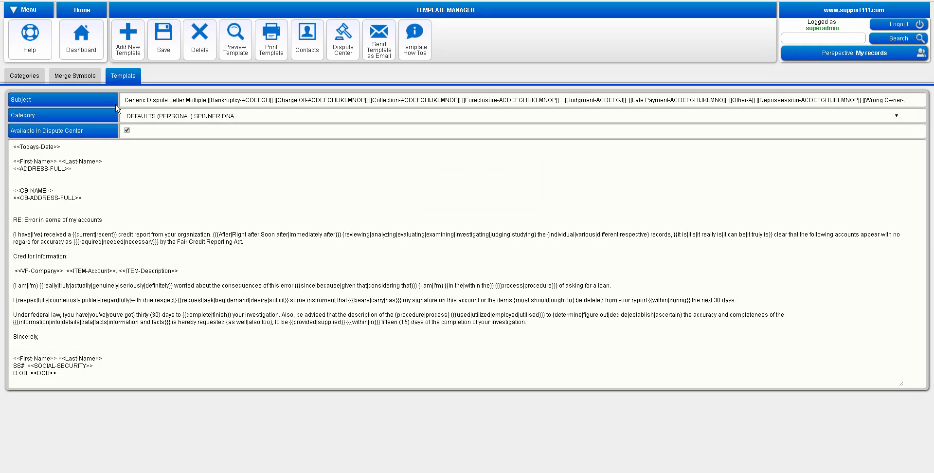
Append [[Inquiry-ACD]] to the subject of the Inquiry Dispute with Creditor template and save the template
click(19, 77)
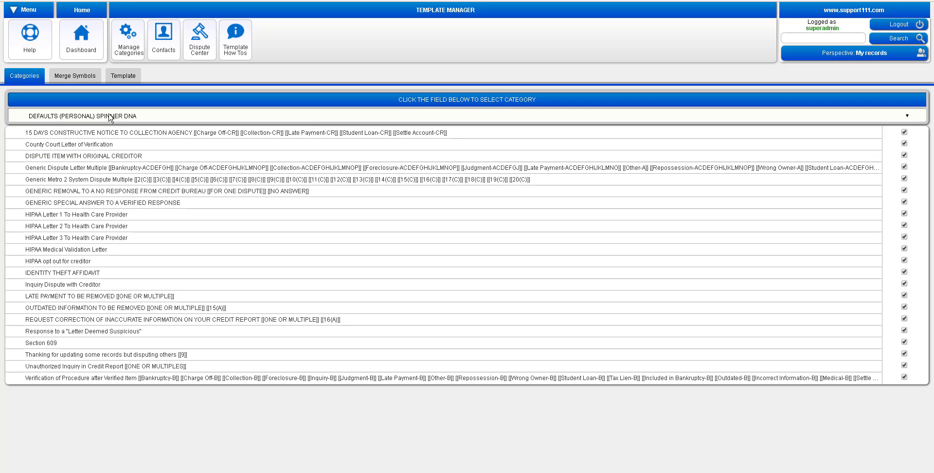
click(80, 286)
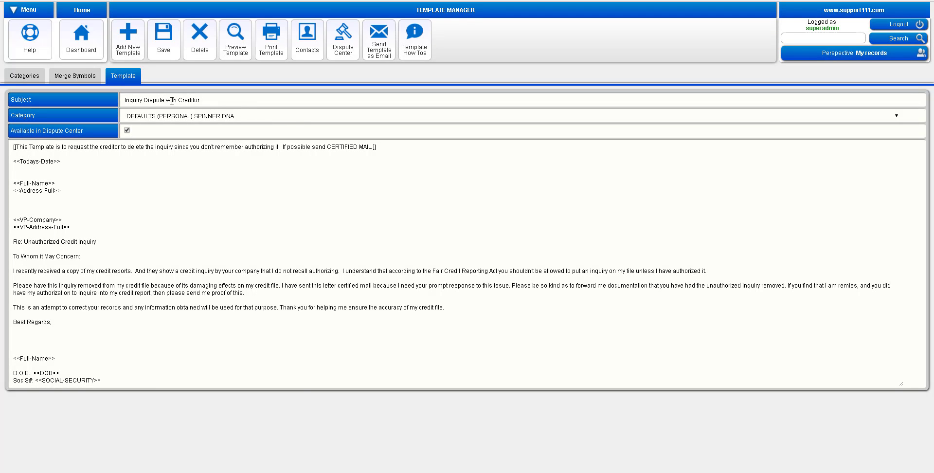
click(219, 100)
text([[Inquiry-ACD]])
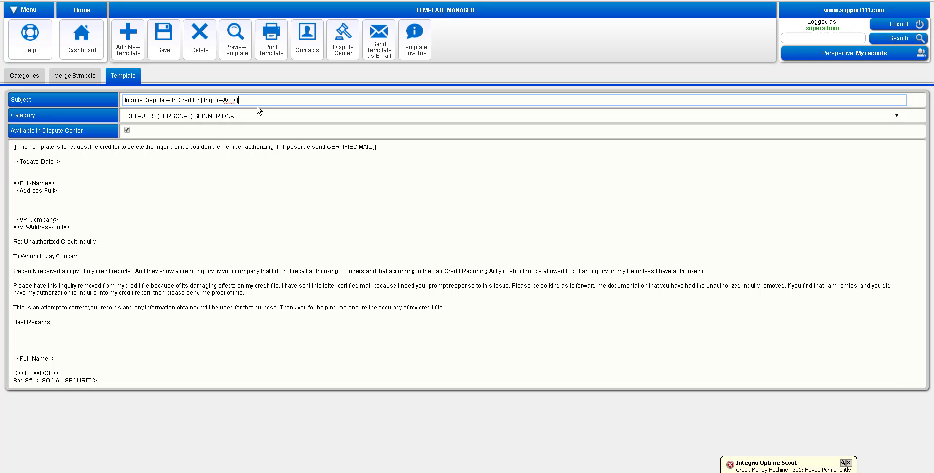
click(168, 58)
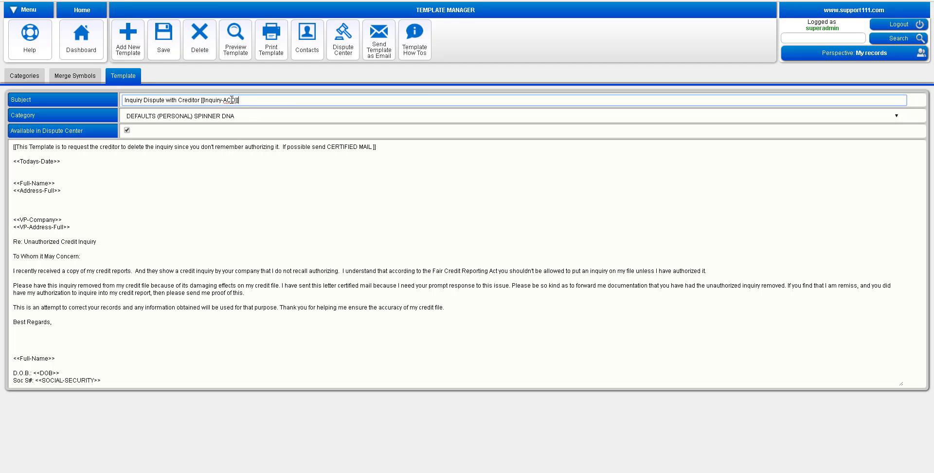
key(BackSpace)
text(A)
text(D)
click(169, 46)
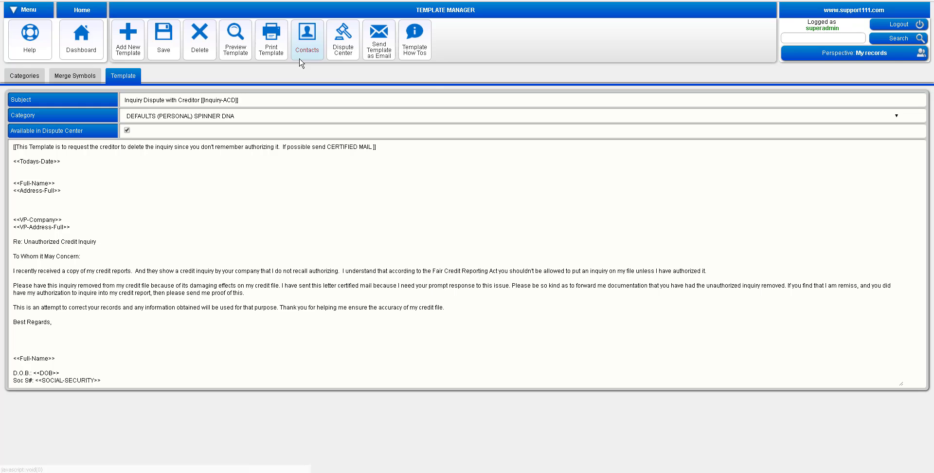
Return to the dispute center and reselect Inquiry-A as the type of the AAA Collections dispute
click(343, 38)
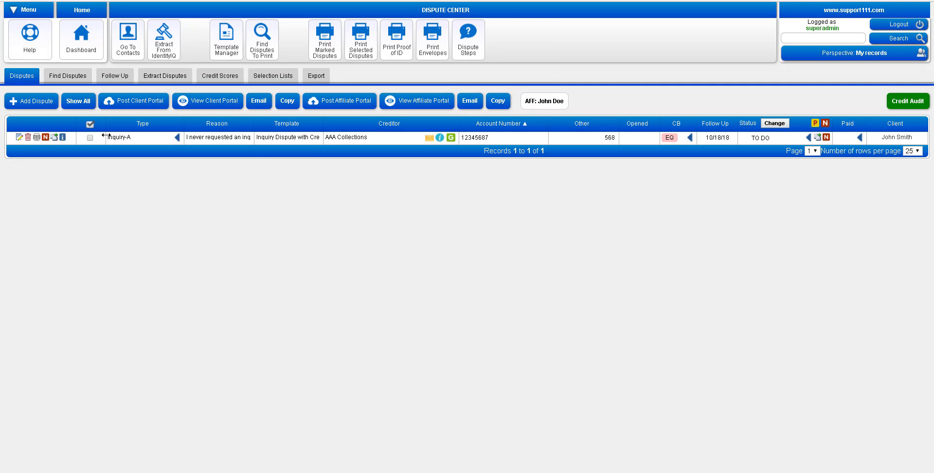
click(123, 140)
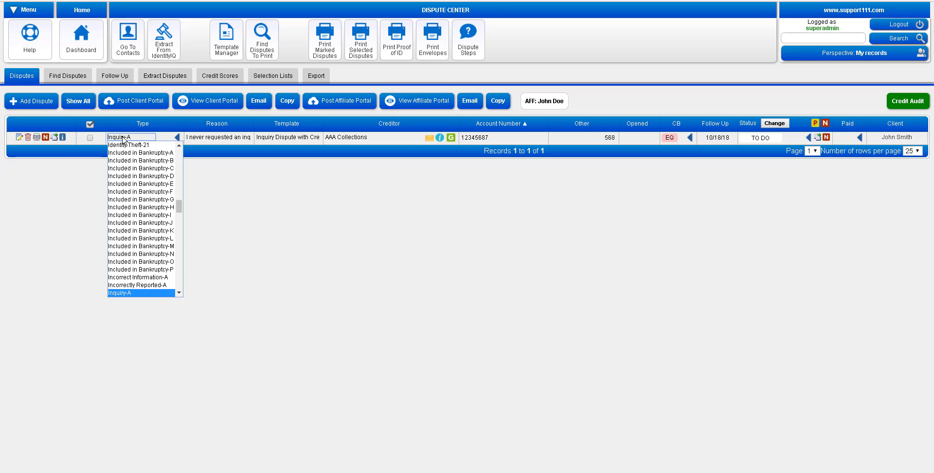
click(133, 294)
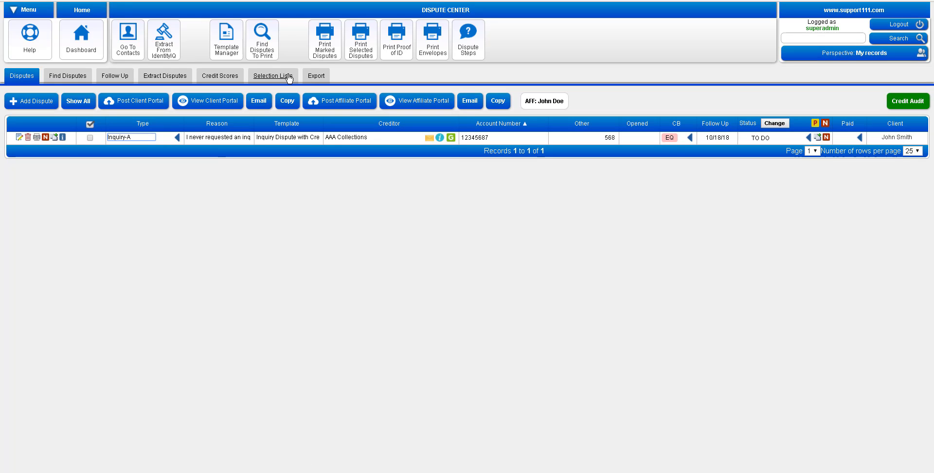
Search the dispute reasons for "inquir", append [[1]] to the Inquiry A reason "I have never had an account with this creditor. Please remove.", and save it
click(265, 78)
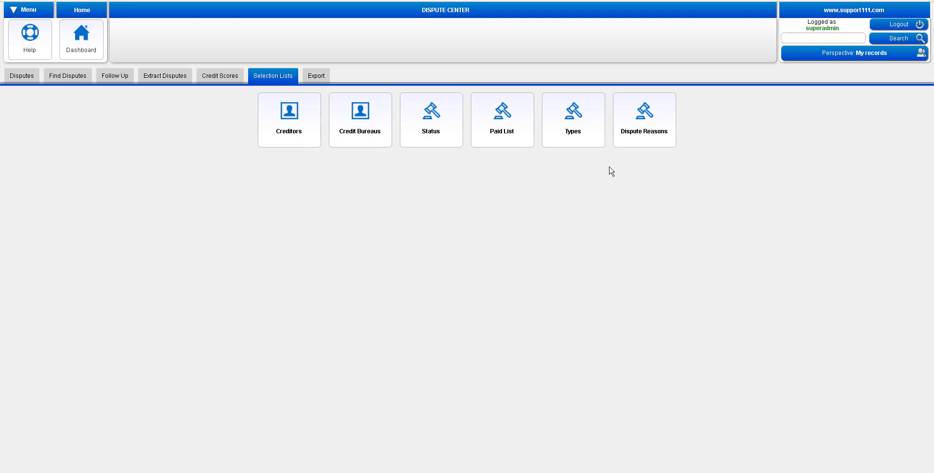
click(651, 130)
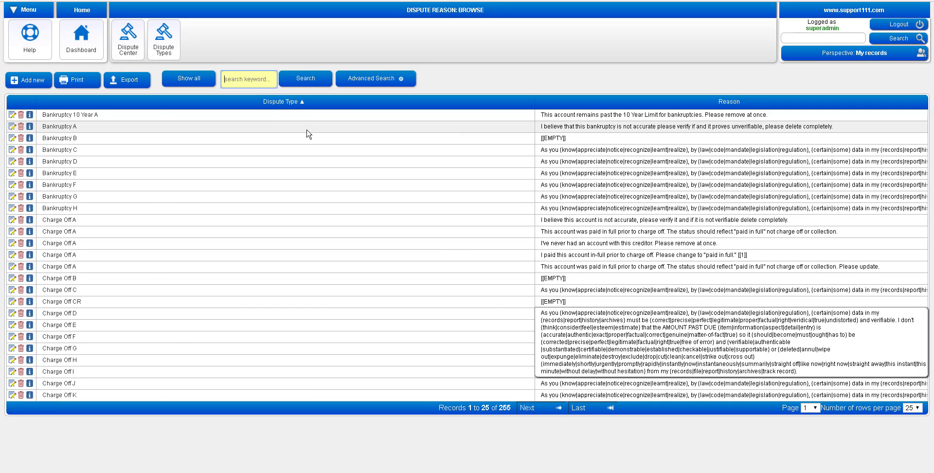
click(249, 78)
text(inquir)
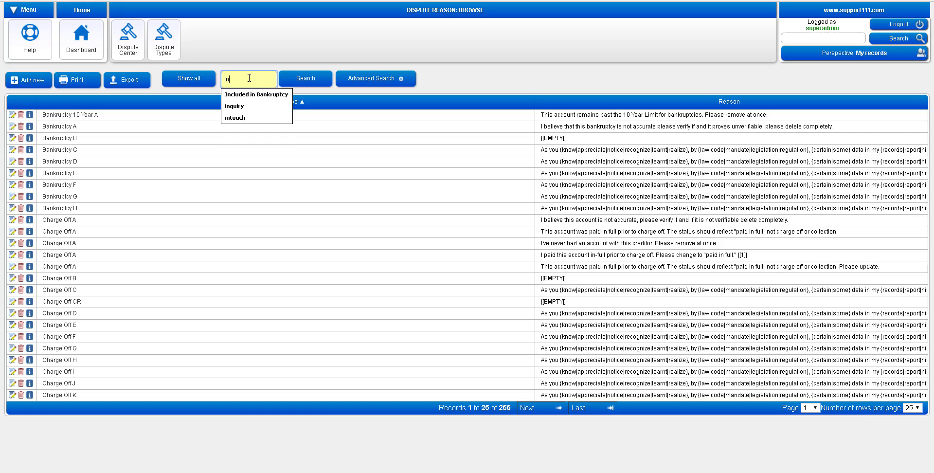
click(302, 86)
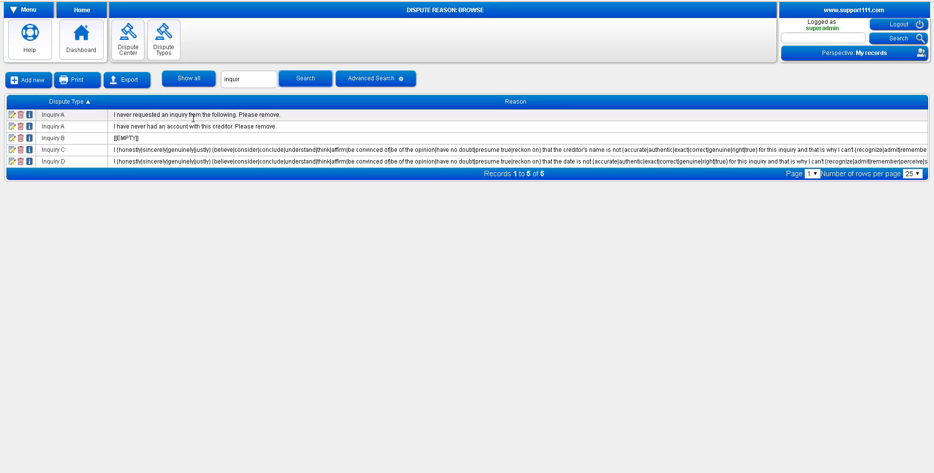
click(13, 127)
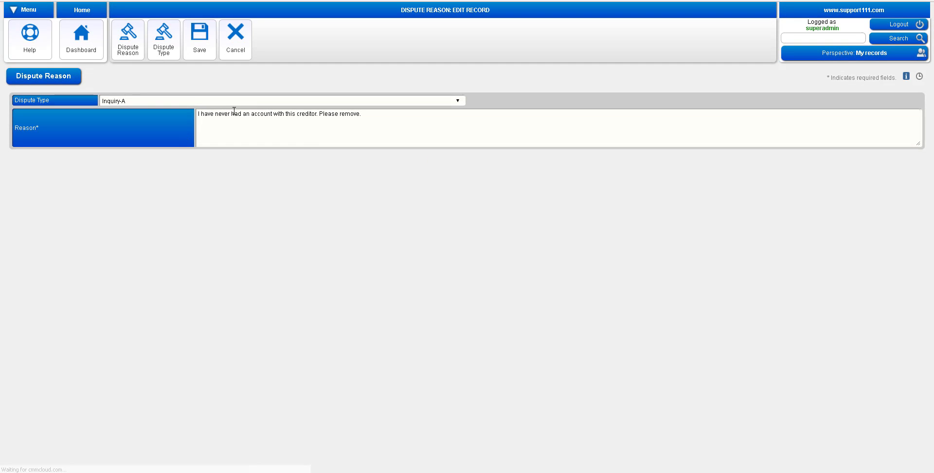
click(192, 103)
click(191, 101)
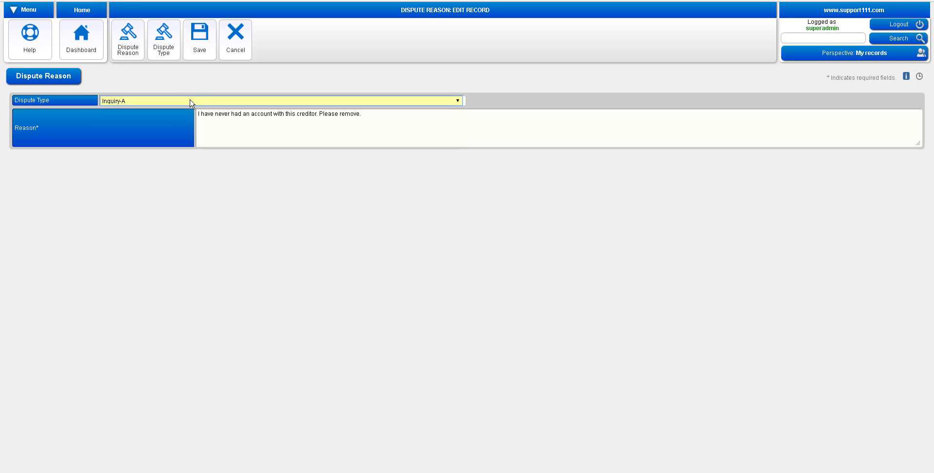
click(378, 118)
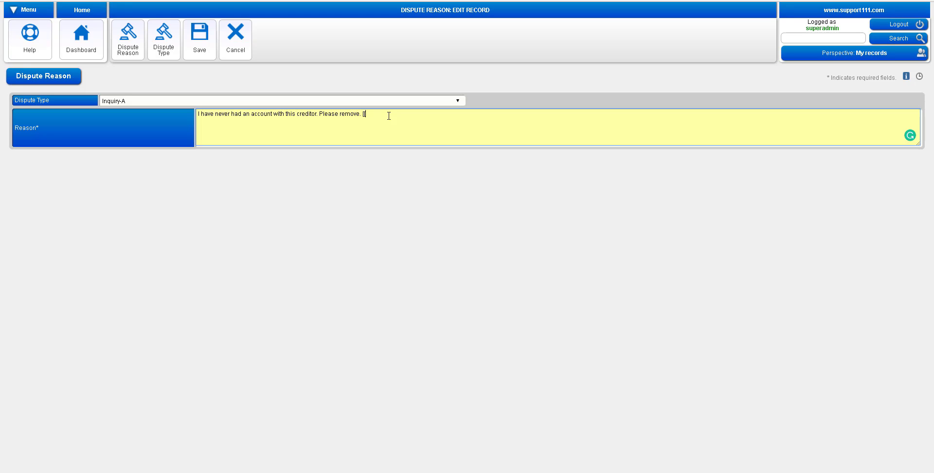
text([[1)
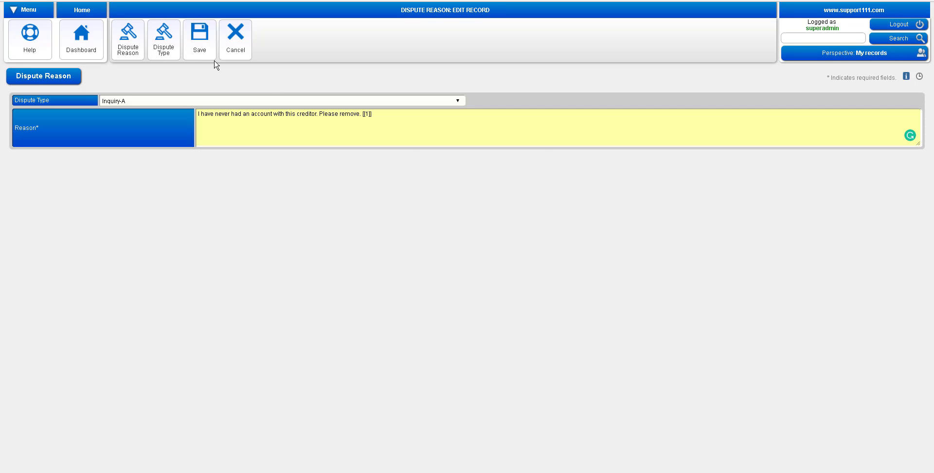
click(199, 39)
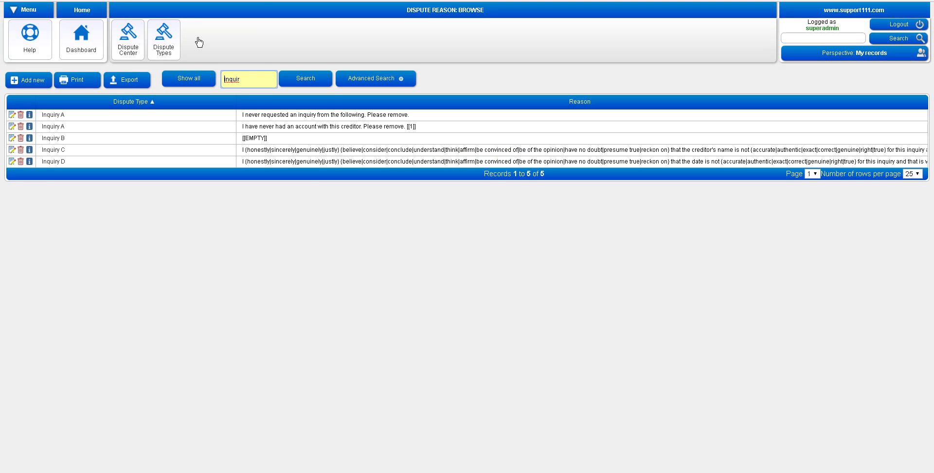
Return to the dispute center and reapply the Inquiry-A type to the AAA Collections dispute
click(128, 46)
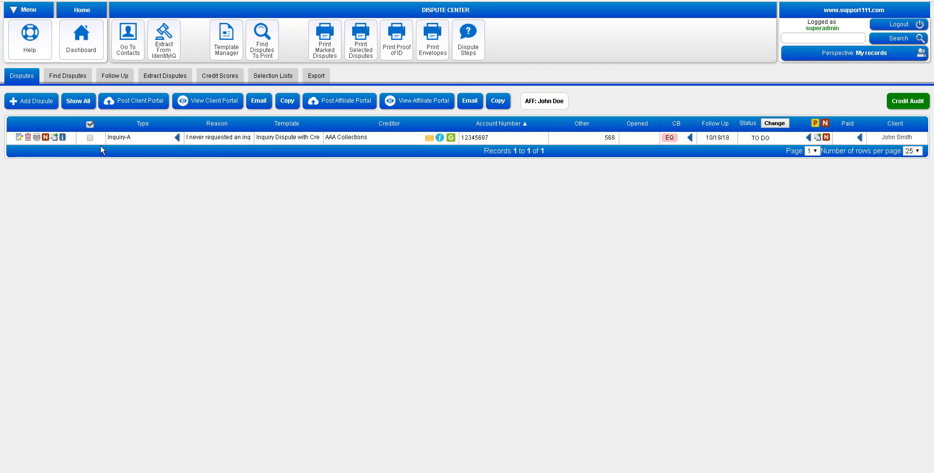
click(125, 138)
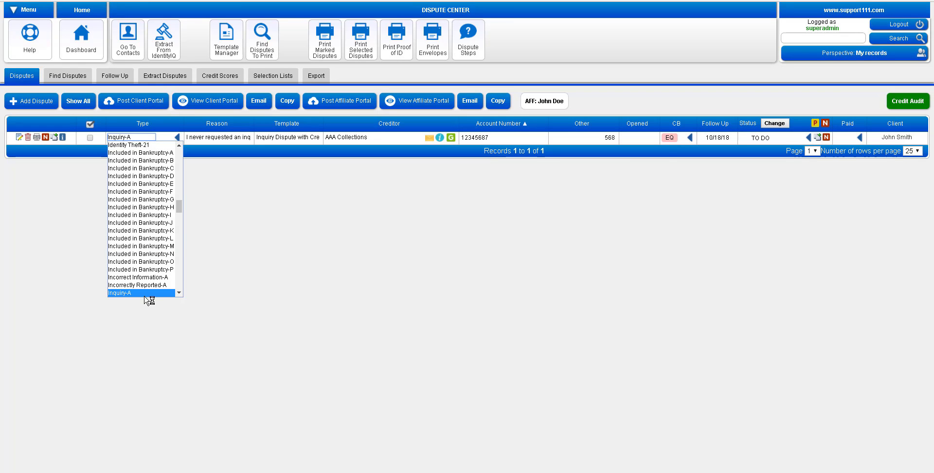
click(145, 294)
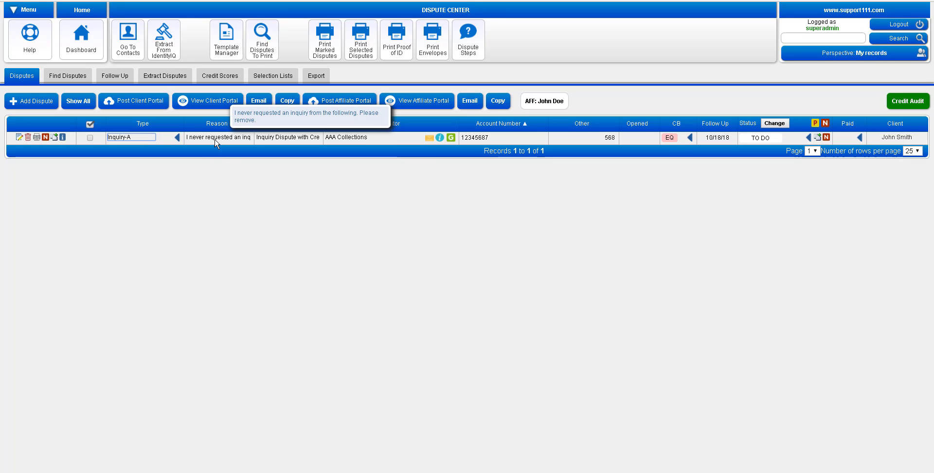
click(218, 185)
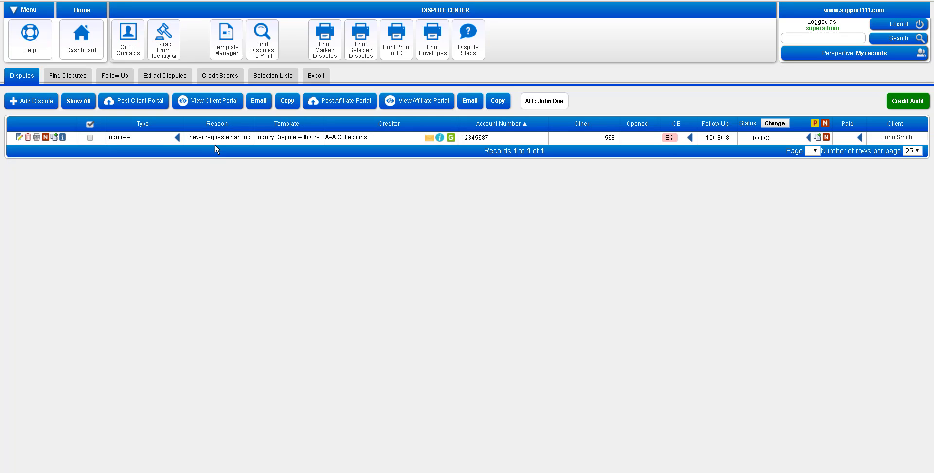
click(122, 138)
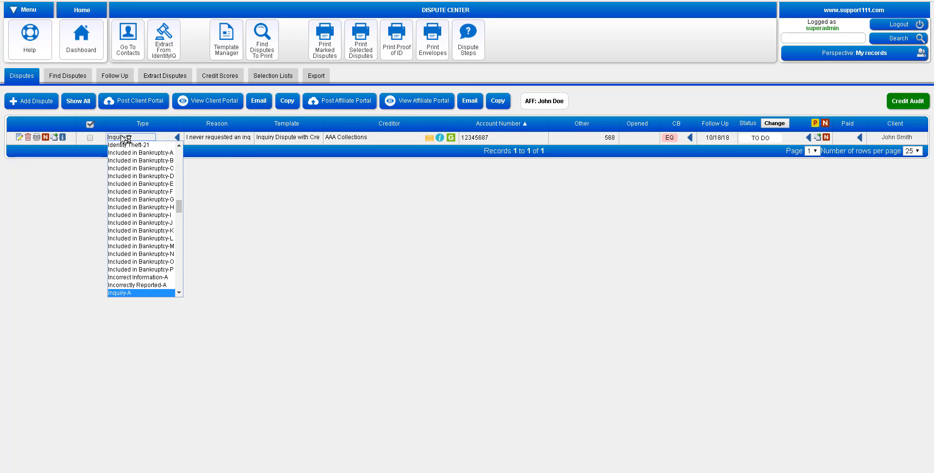
click(133, 294)
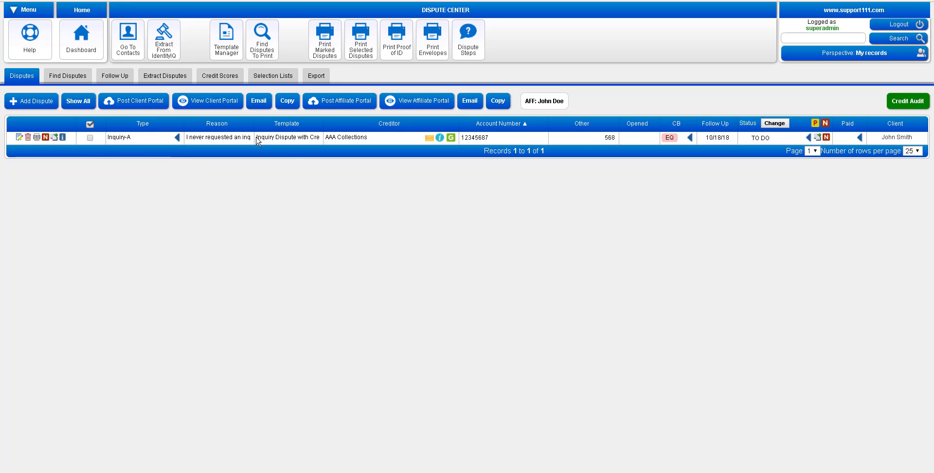
Check the reason options for the AAA Collections dispute and reselect Inquiry-A as its type
click(222, 138)
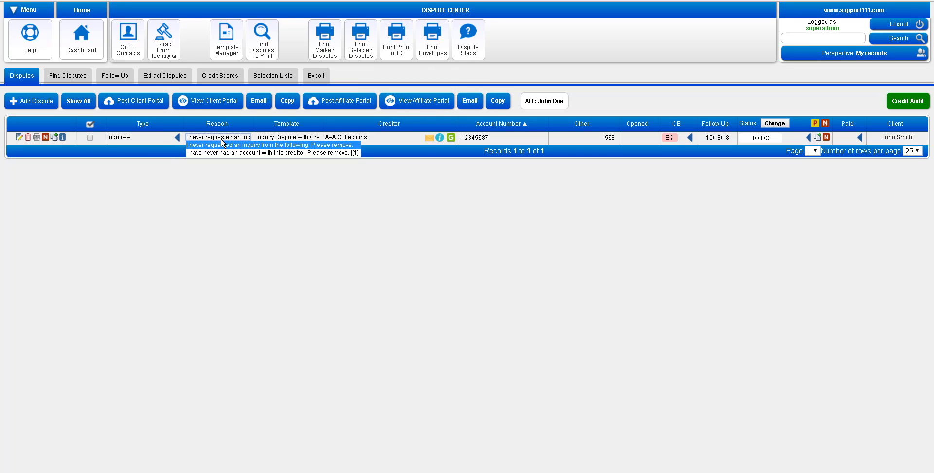
click(220, 219)
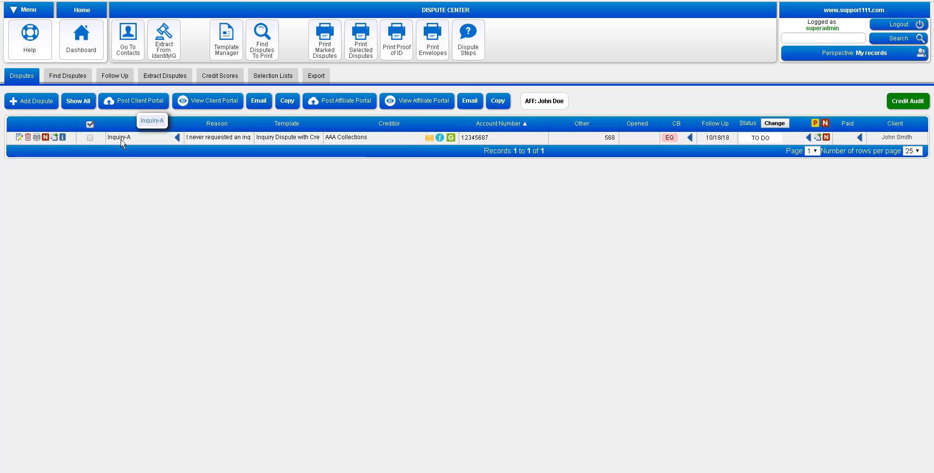
click(122, 141)
click(136, 295)
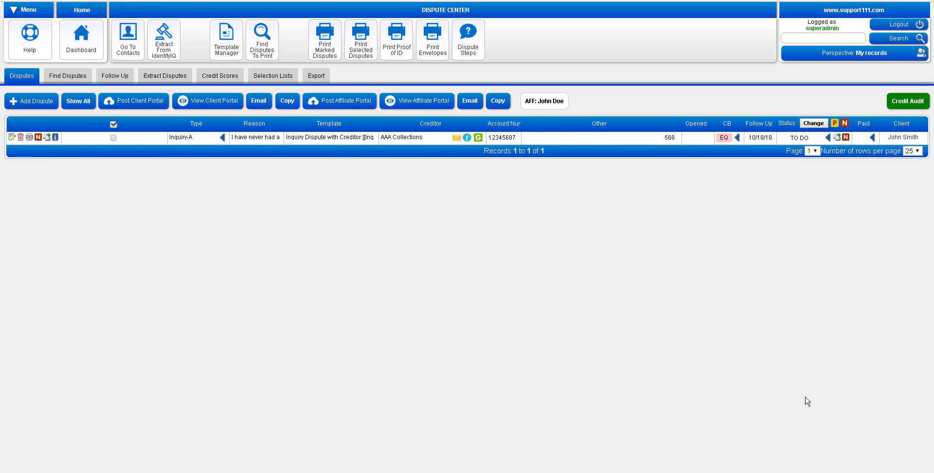
Switch the AAA Collections dispute's type to Incorrectly Reported-A and back to Inquiry-A
click(190, 139)
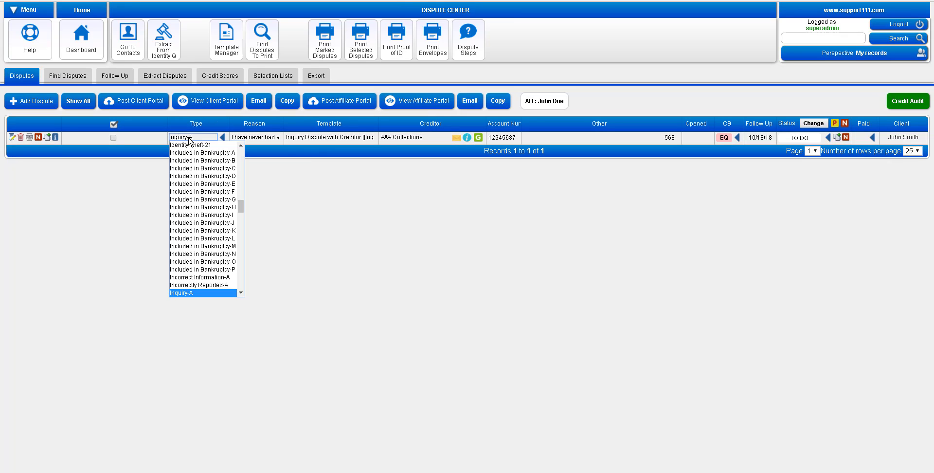
click(197, 286)
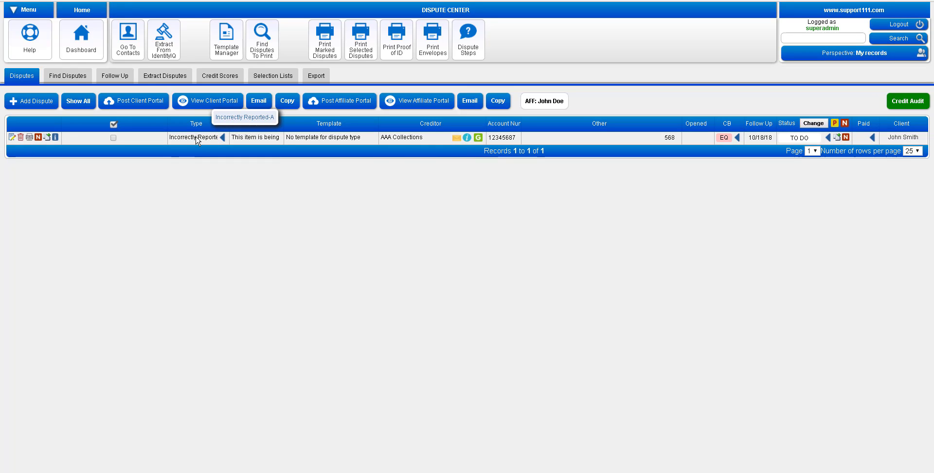
click(197, 141)
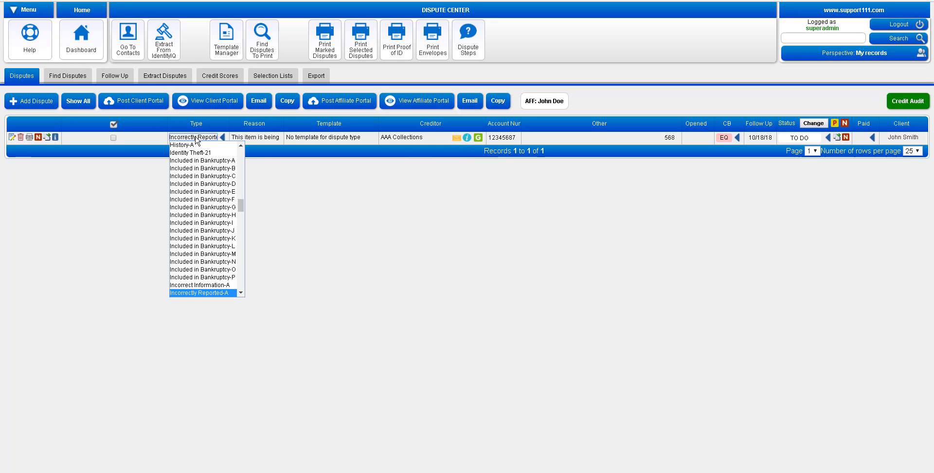
click(240, 293)
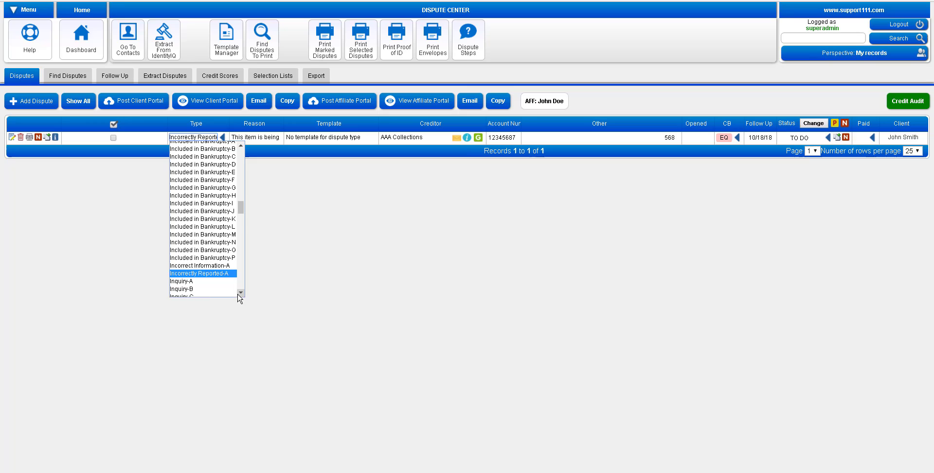
click(198, 281)
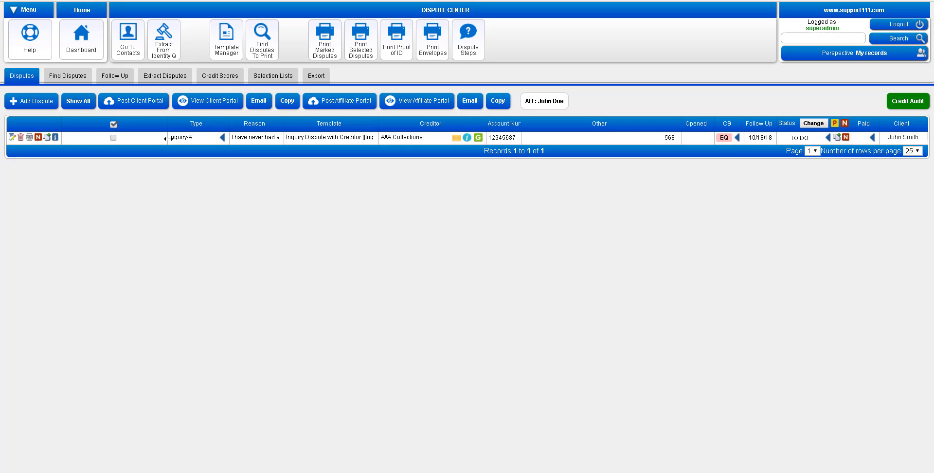
Narrow the checkbox column to give the Reason column more room, and review the reason options for the Inquiry-A dispute
drag(168, 139, 103, 128)
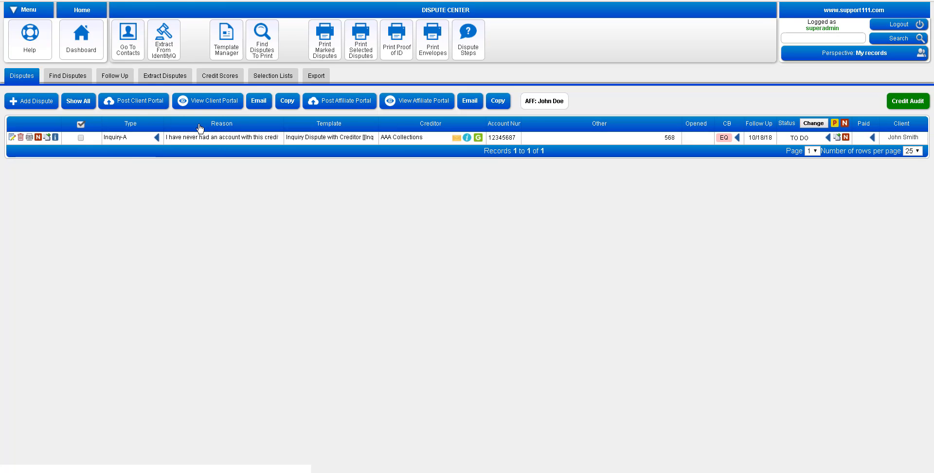
click(221, 138)
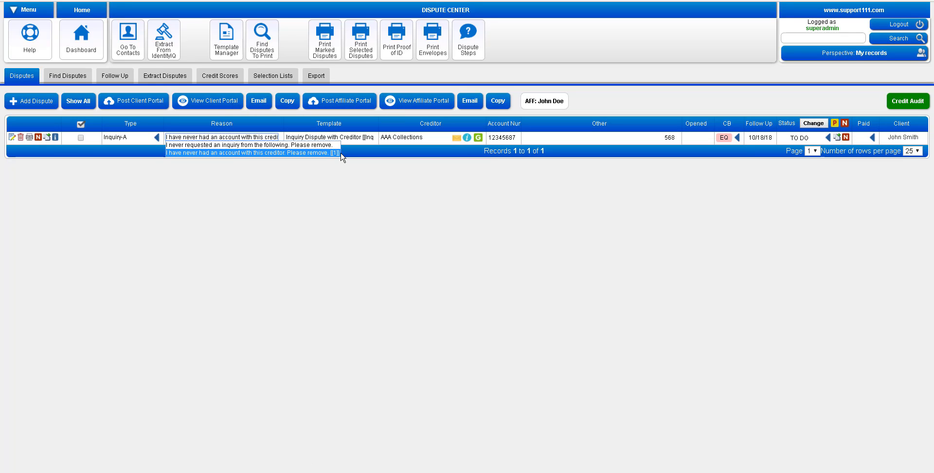
click(329, 196)
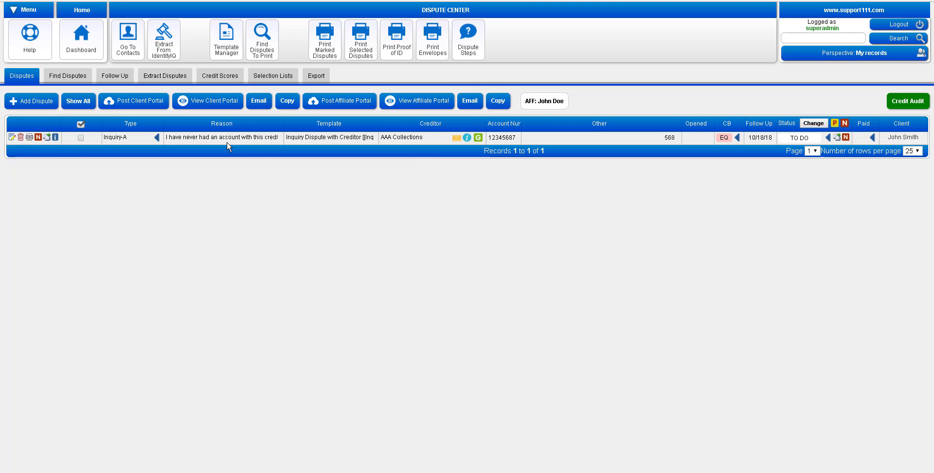
Open the Inquiry Dispute with Creditor [[Inquiry-ACD]] template from the template manager
click(224, 51)
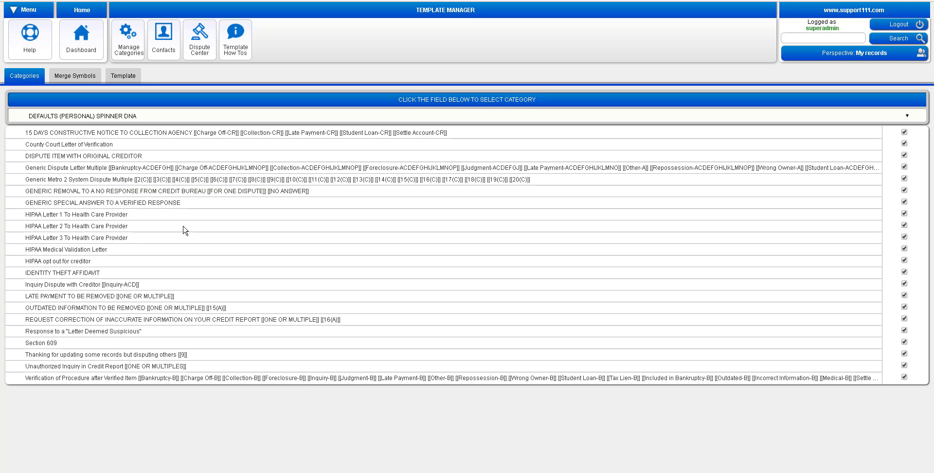
click(112, 287)
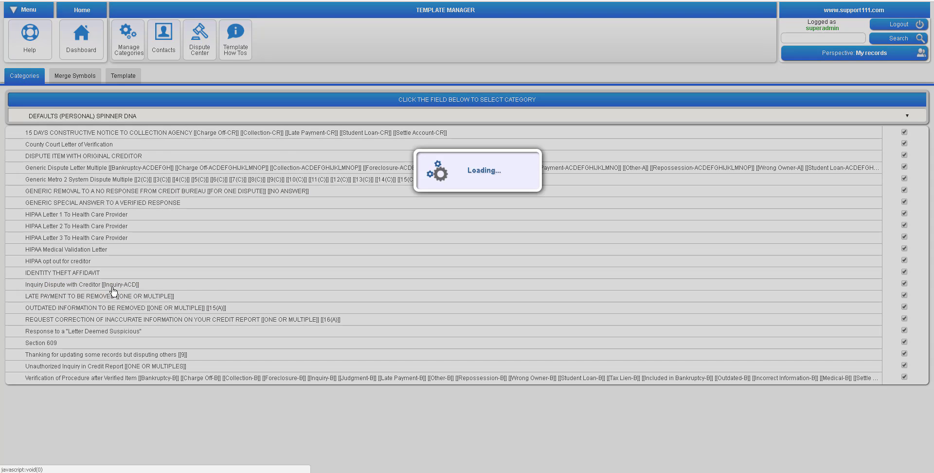